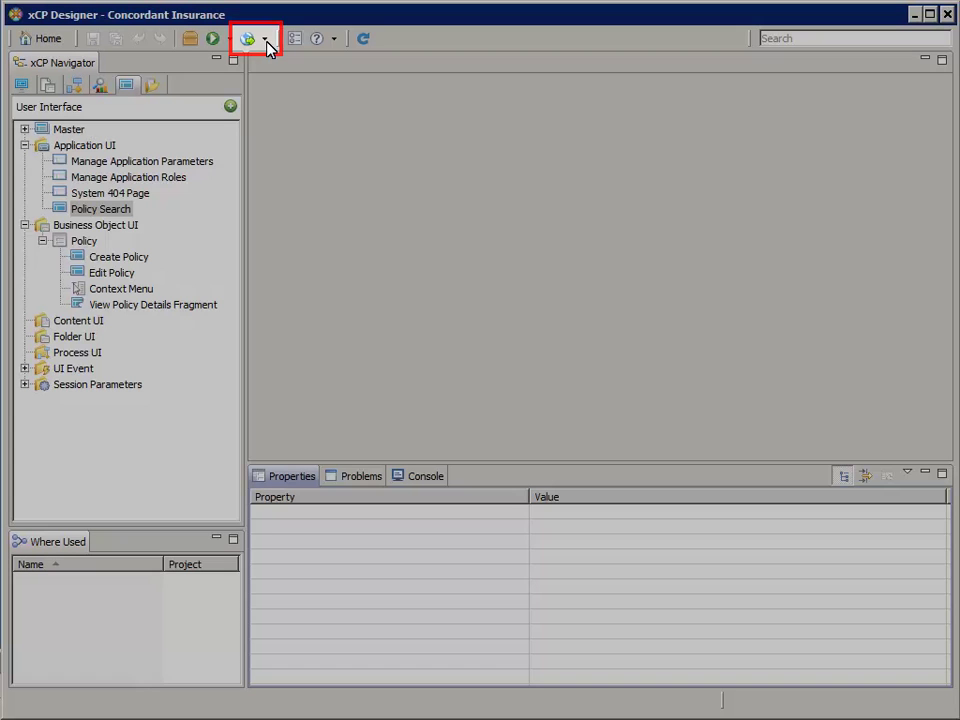
# Start Preview Mode and confirm the console log shows Jetty started on port 8888
pyautogui.click(265, 40)
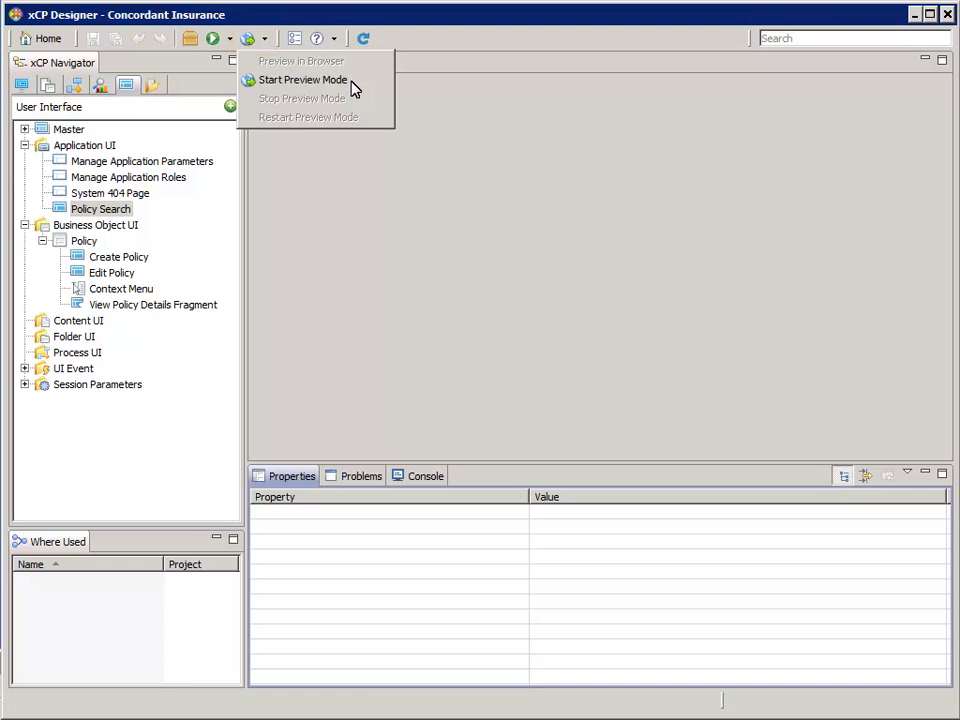
pyautogui.click(351, 84)
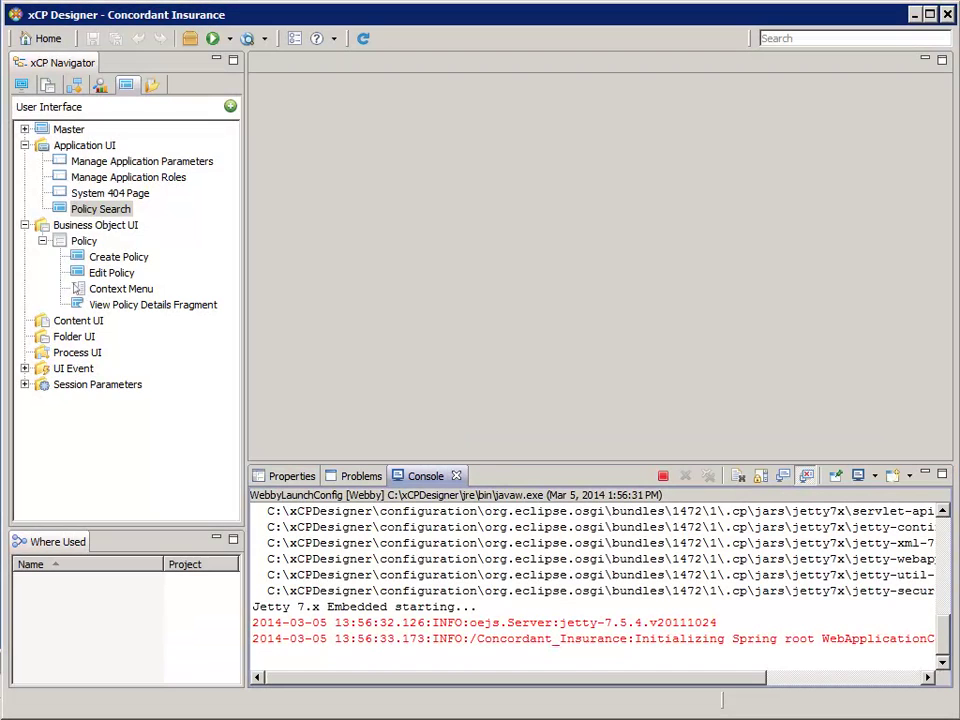
pyautogui.moveTo(387, 590); pyautogui.dragTo(798, 606)
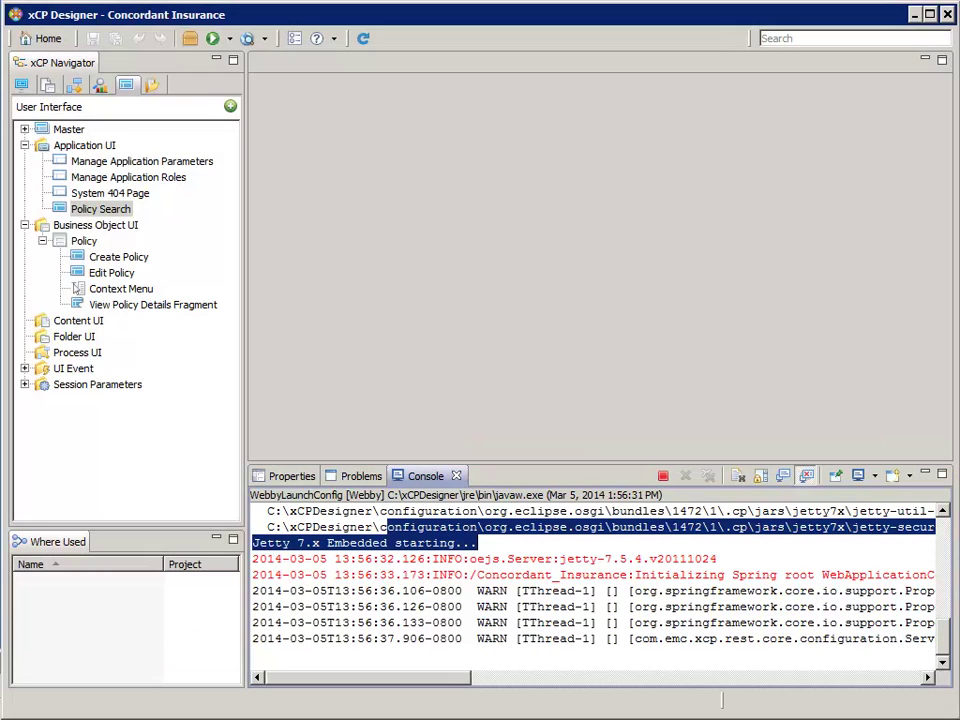
pyautogui.moveTo(560, 640); pyautogui.dragTo(253, 640)
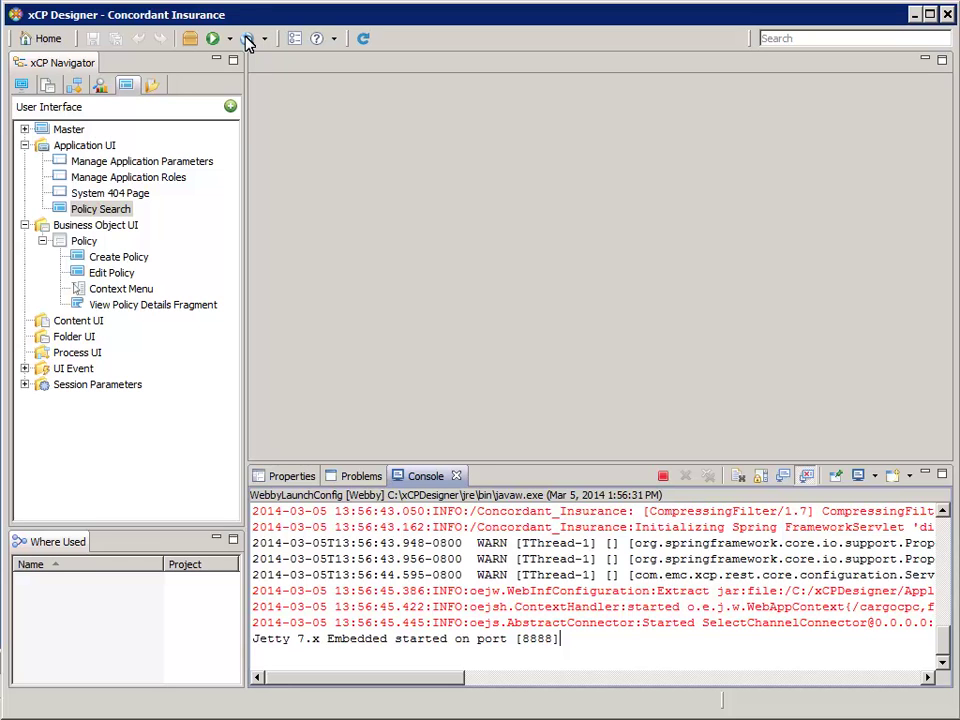
# Inspect the generated war folder, close it, and launch the app at localhost:8888
pyautogui.click(248, 40)
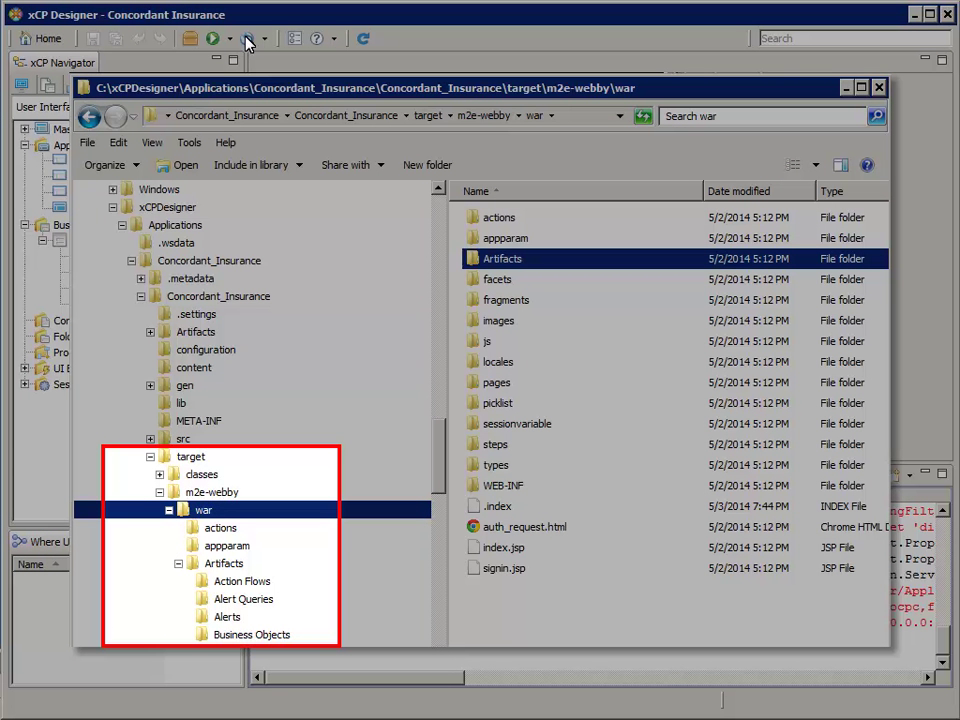
pyautogui.hotkey('alt', 'F4')
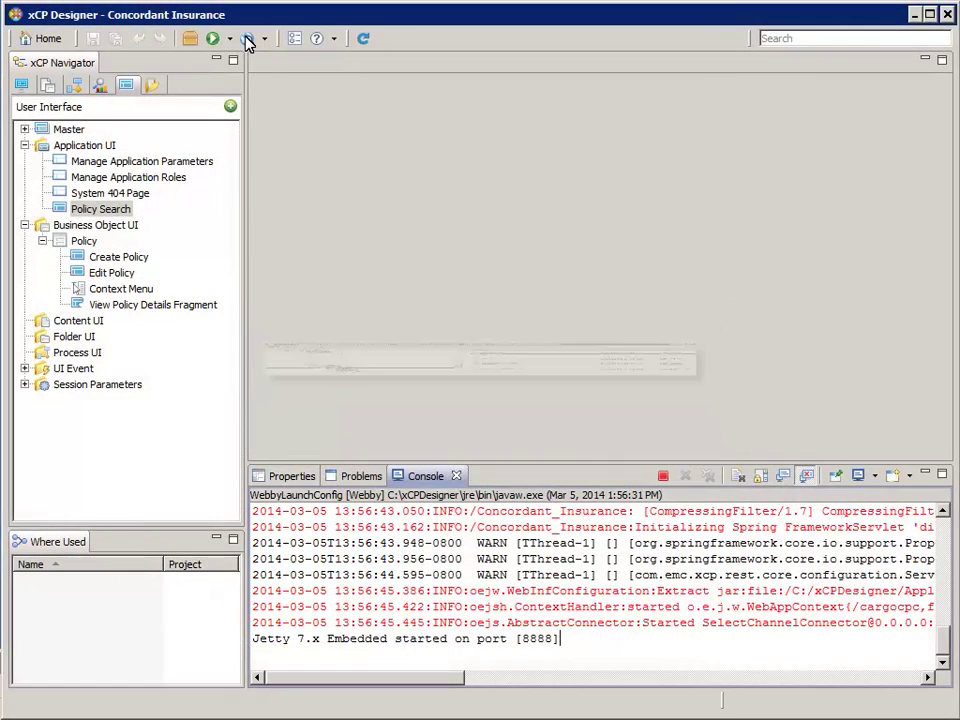
pyautogui.click(248, 38)
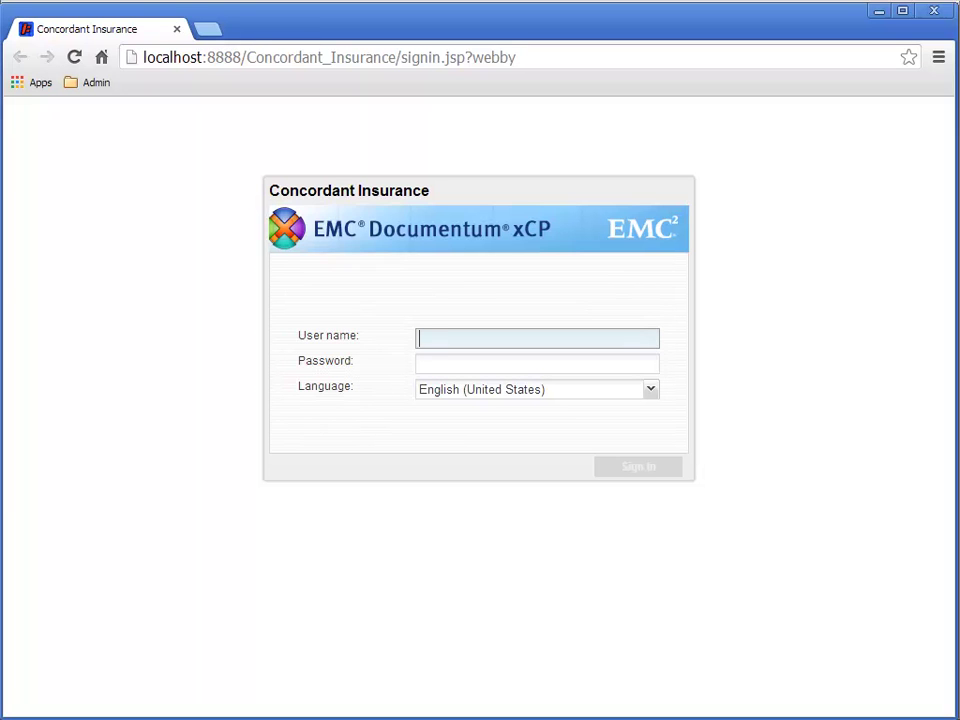
# Sign in to Concordant Insurance with the admin user name and password
pyautogui.moveTo(208, 57); pyautogui.dragTo(141, 57)
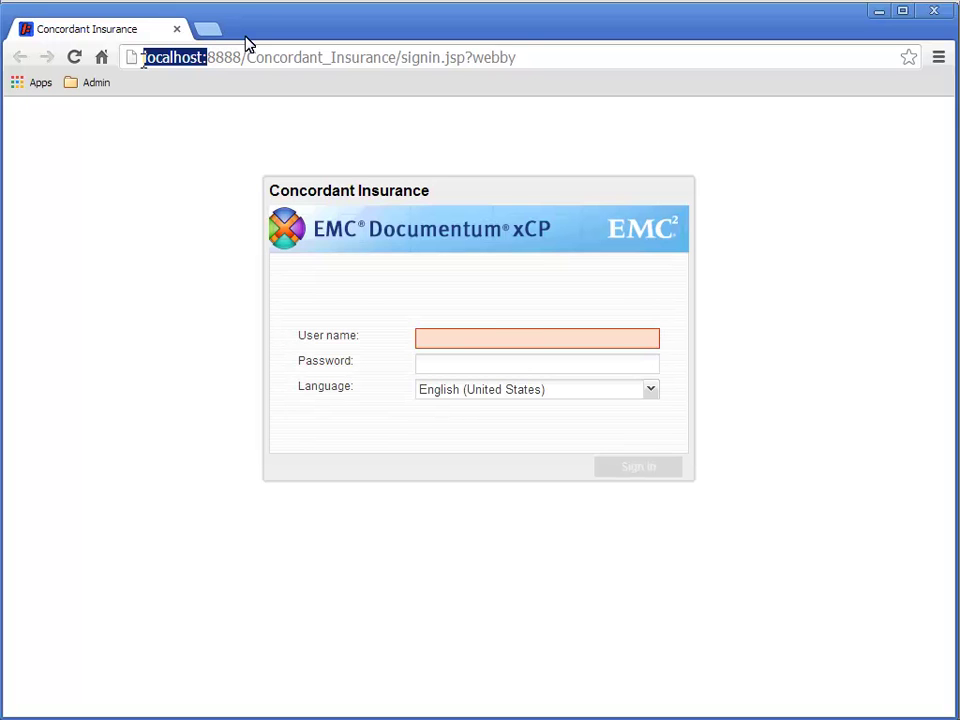
pyautogui.click(435, 340)
pyautogui.write('dmadmi')
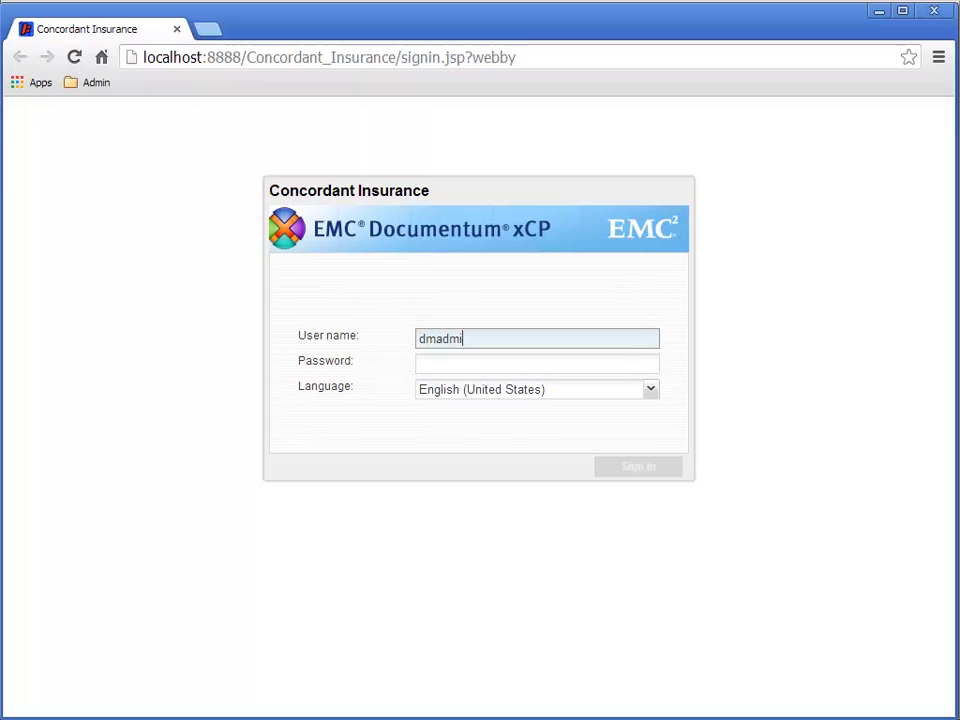
pyautogui.write('n')
pyautogui.press('Tab')
pyautogui.write('demo.demo')
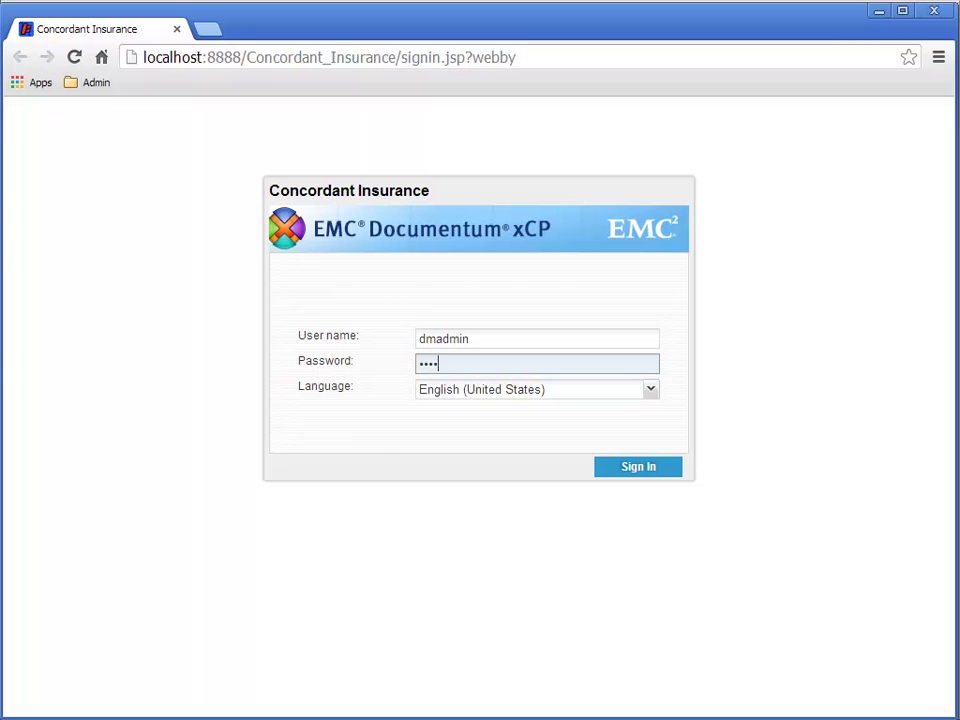
pyautogui.click(661, 474)
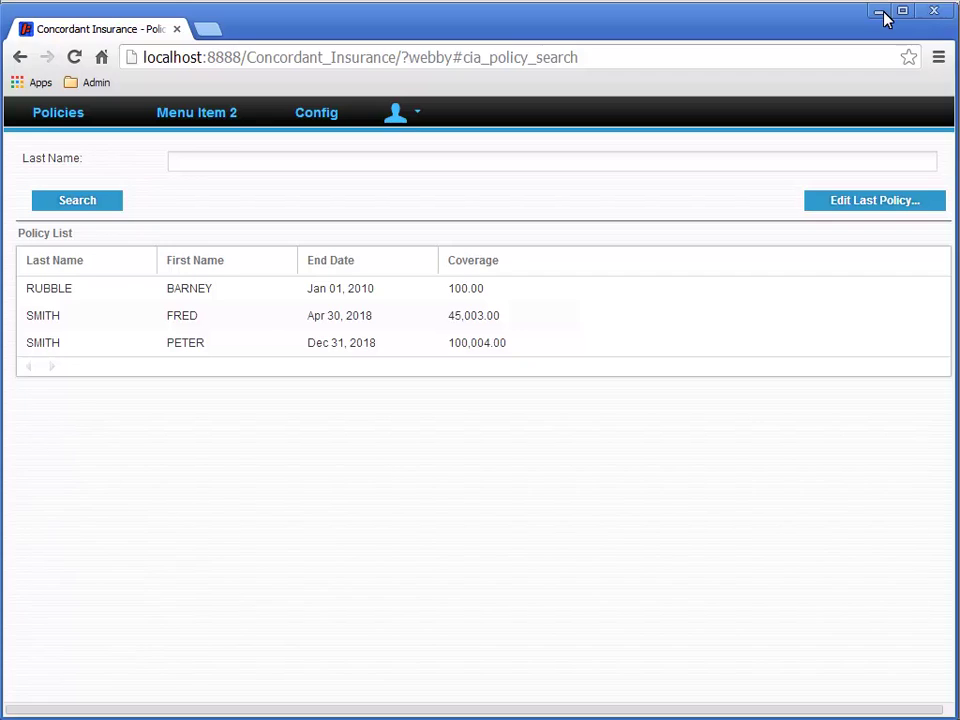
# Back in xCP Designer, open the Policy Search page from Where Used for editing
pyautogui.click(880, 13)
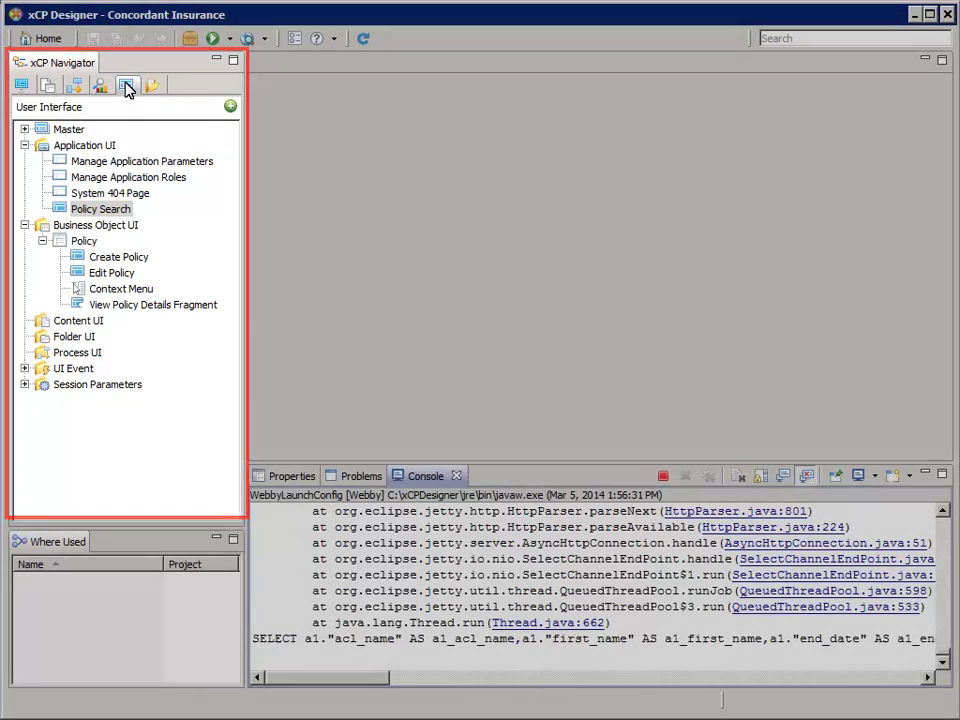
pyautogui.click(127, 87)
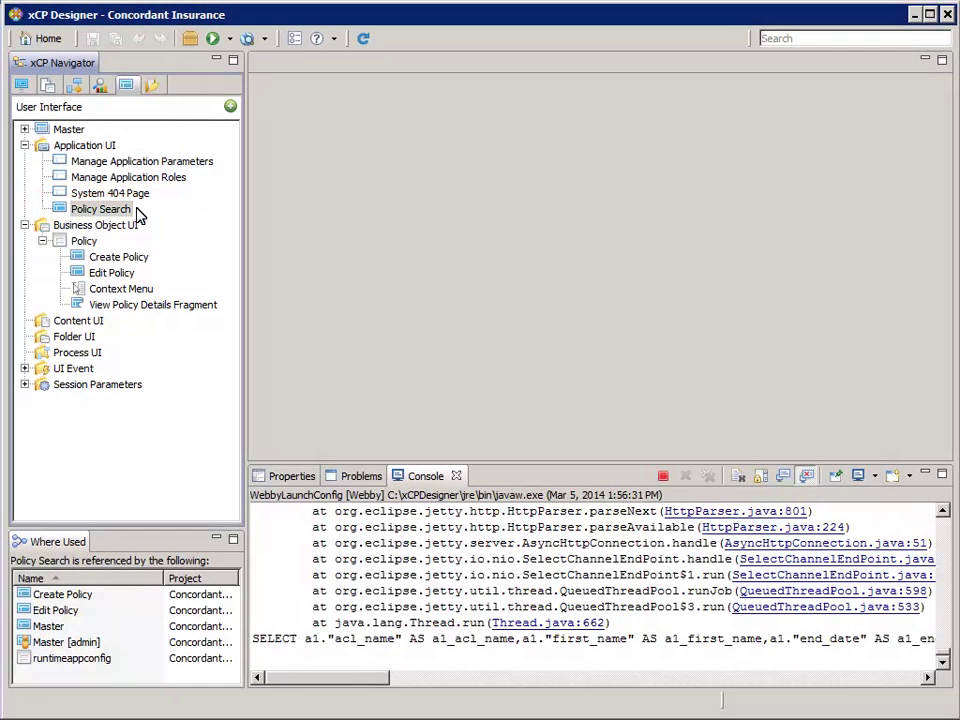
pyautogui.doubleClick(136, 210)
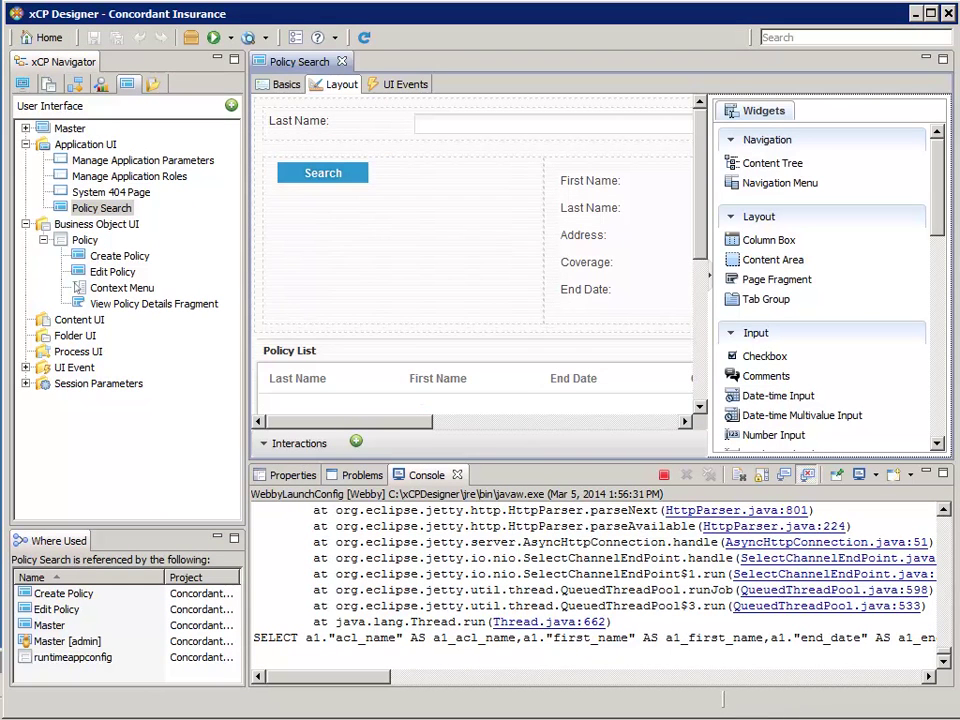
pyautogui.click(658, 423)
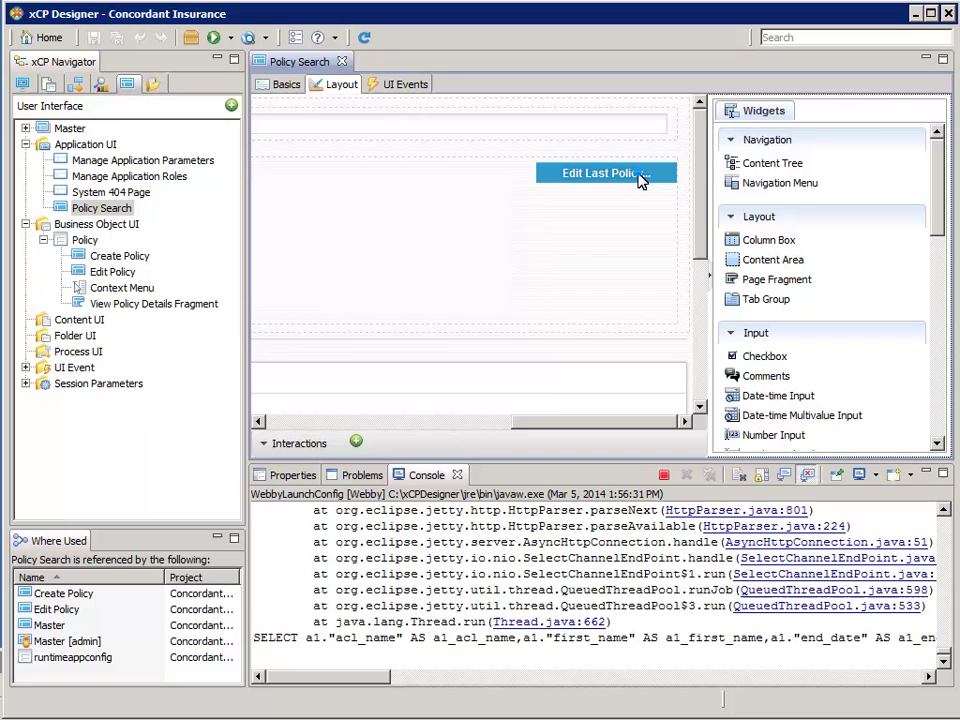
# Insert the cia session parameter Last Policy ID into the Edit Last Policy button's Hidden when expression
pyautogui.click(289, 476)
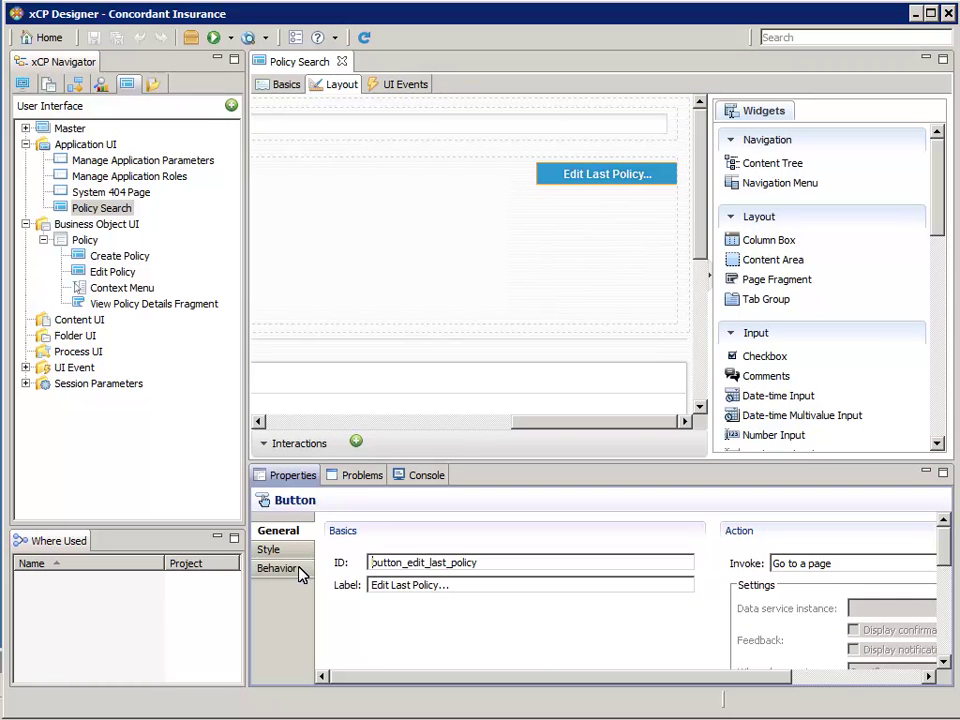
pyautogui.click(298, 571)
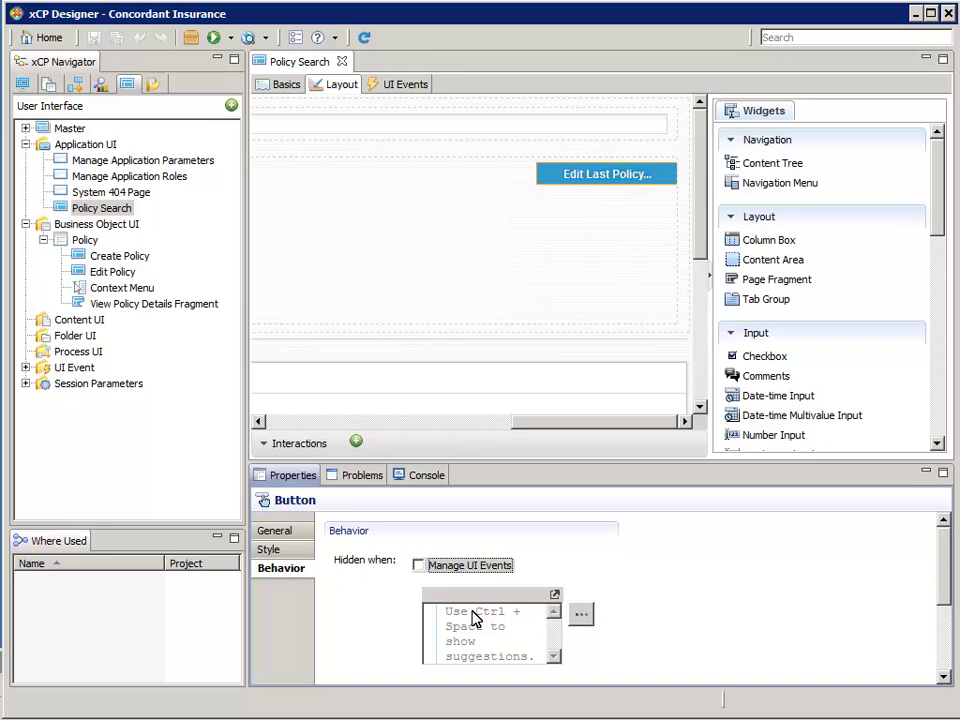
pyautogui.click(583, 614)
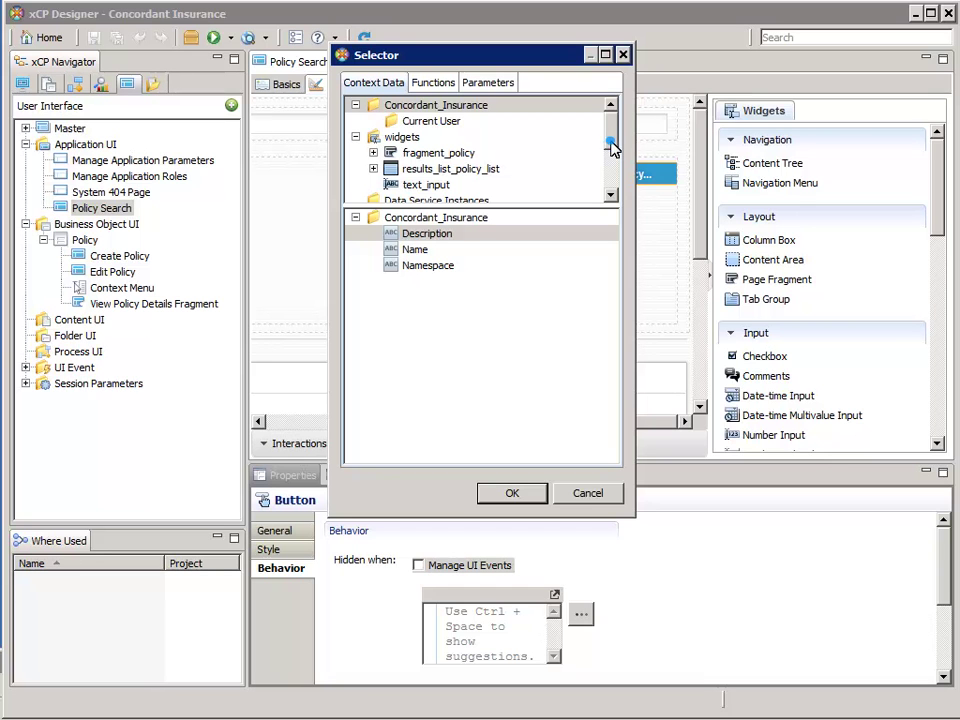
pyautogui.moveTo(612, 139); pyautogui.dragTo(612, 183)
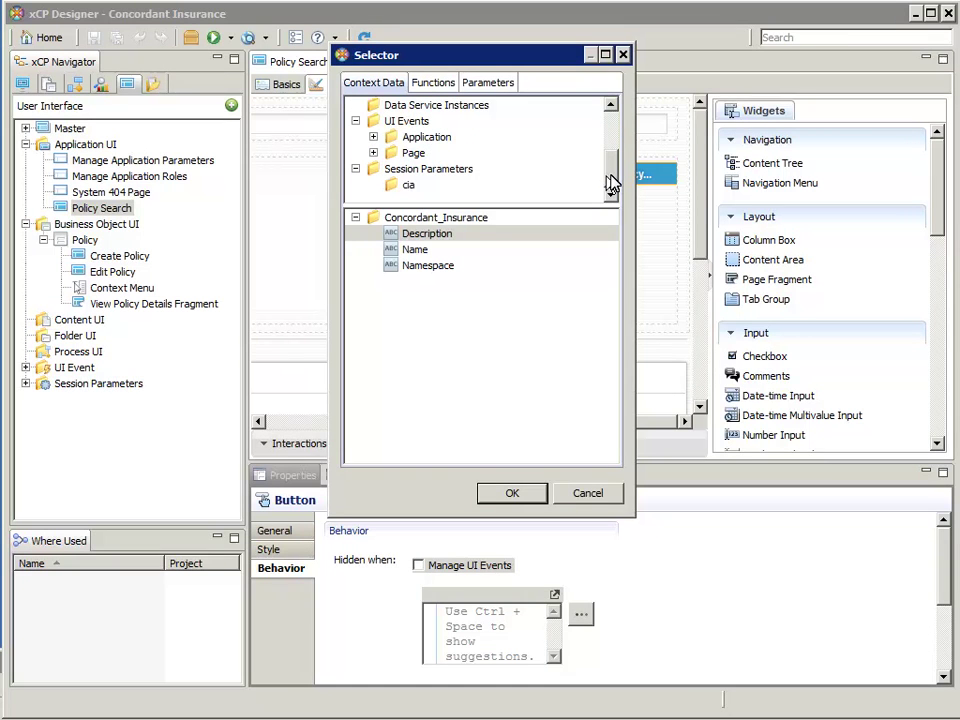
pyautogui.click(427, 186)
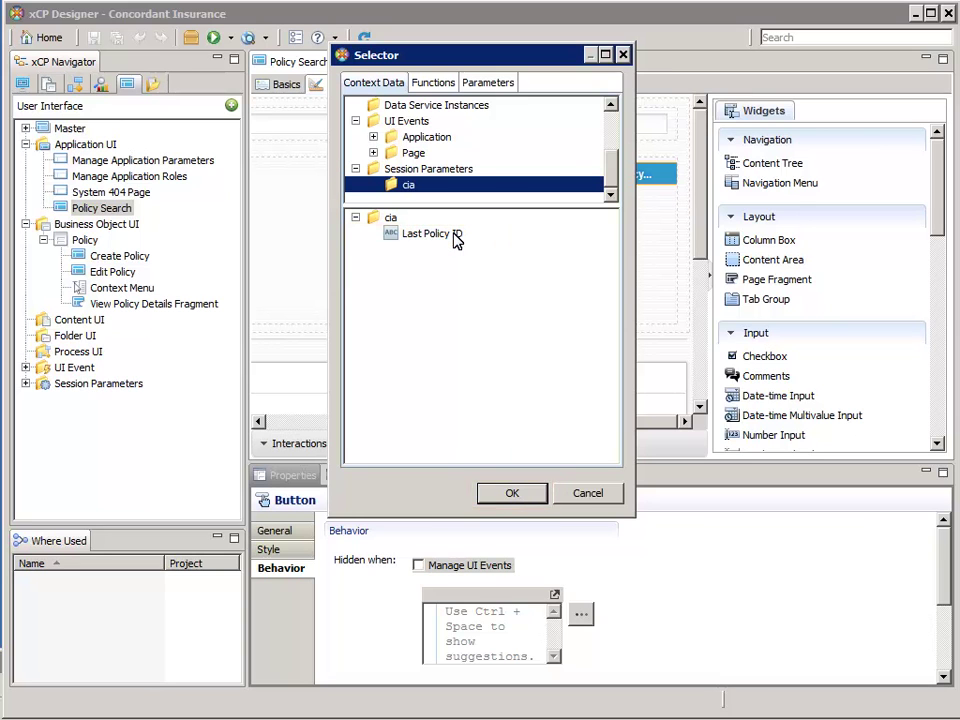
pyautogui.click(512, 493)
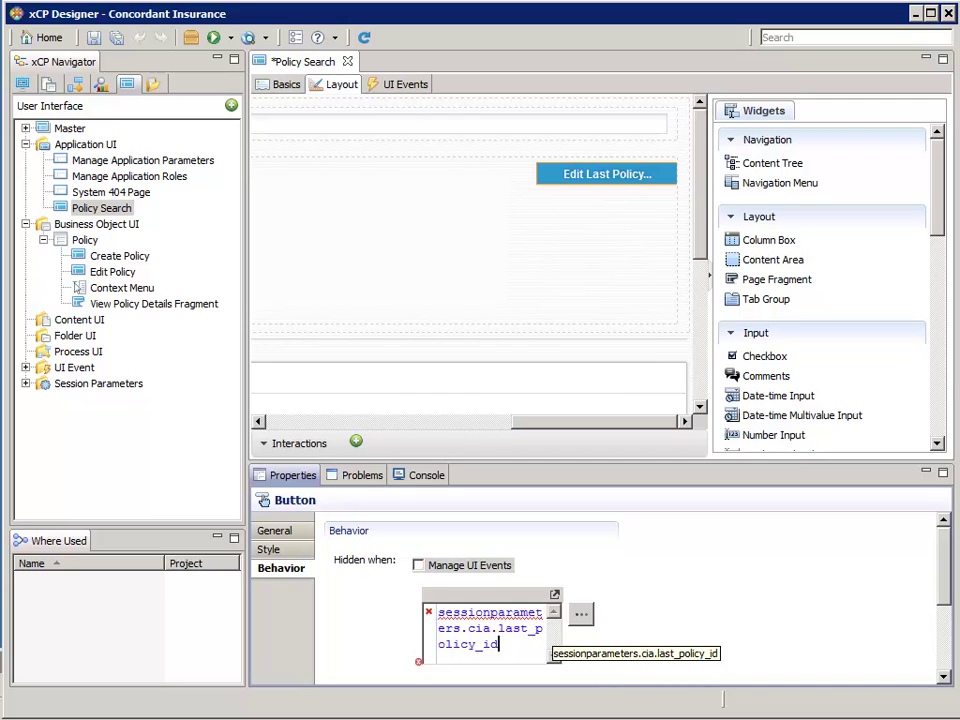
# Complete the expression as sessionparameters.cia.last_policy_id == '' and save Policy Search
pyautogui.write("== ''")
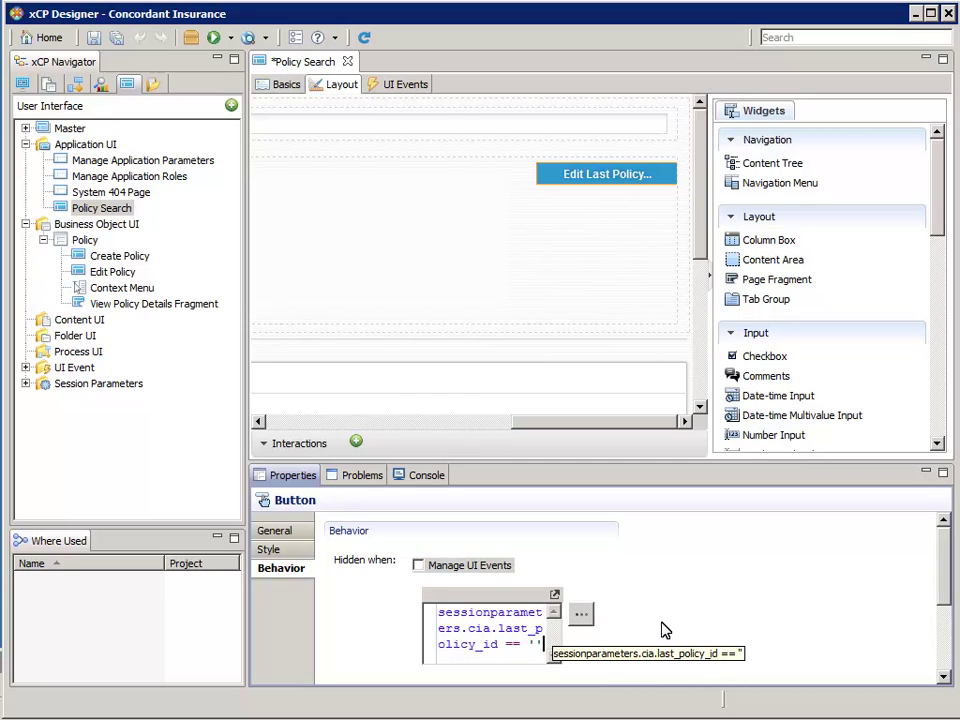
pyautogui.hotkey('shift', 'Tab')
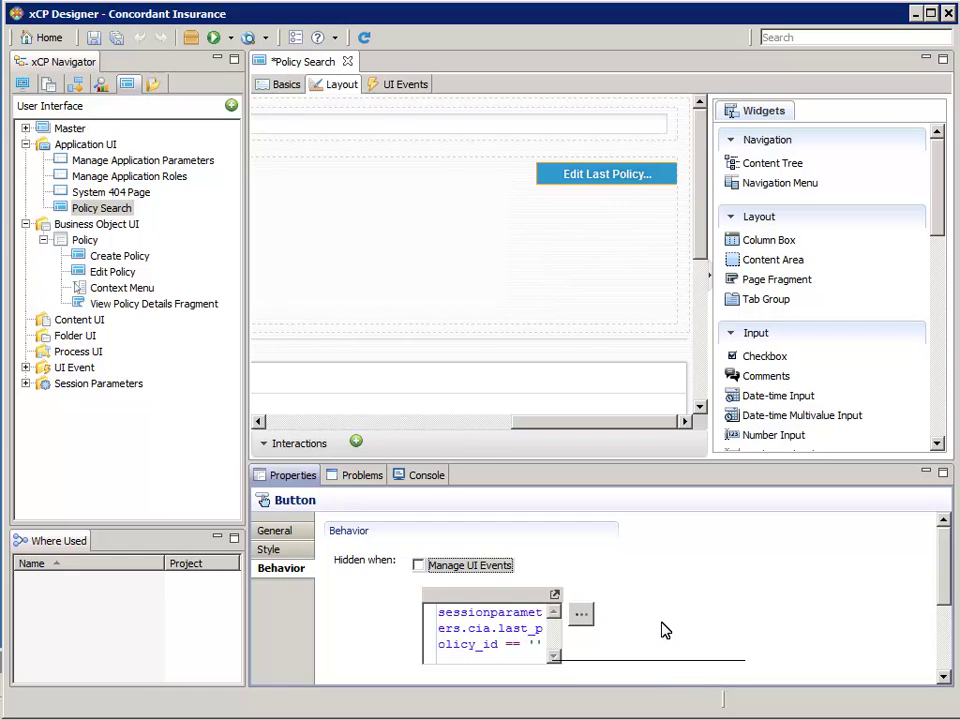
pyautogui.click(95, 39)
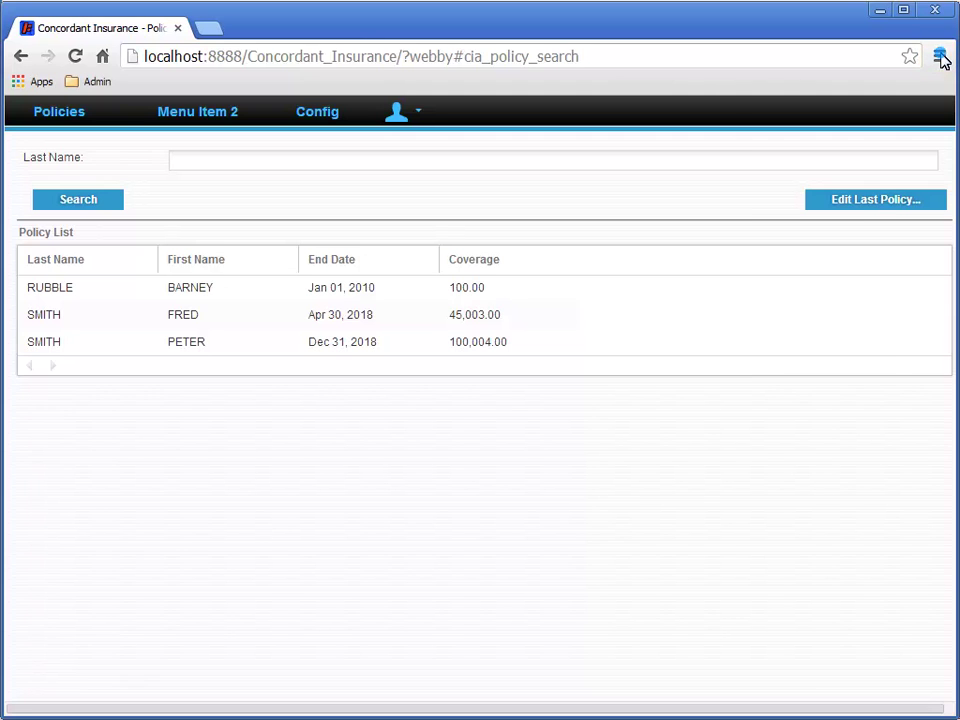
# Clear Chrome's browsing data and close the Settings tab
pyautogui.click(941, 57)
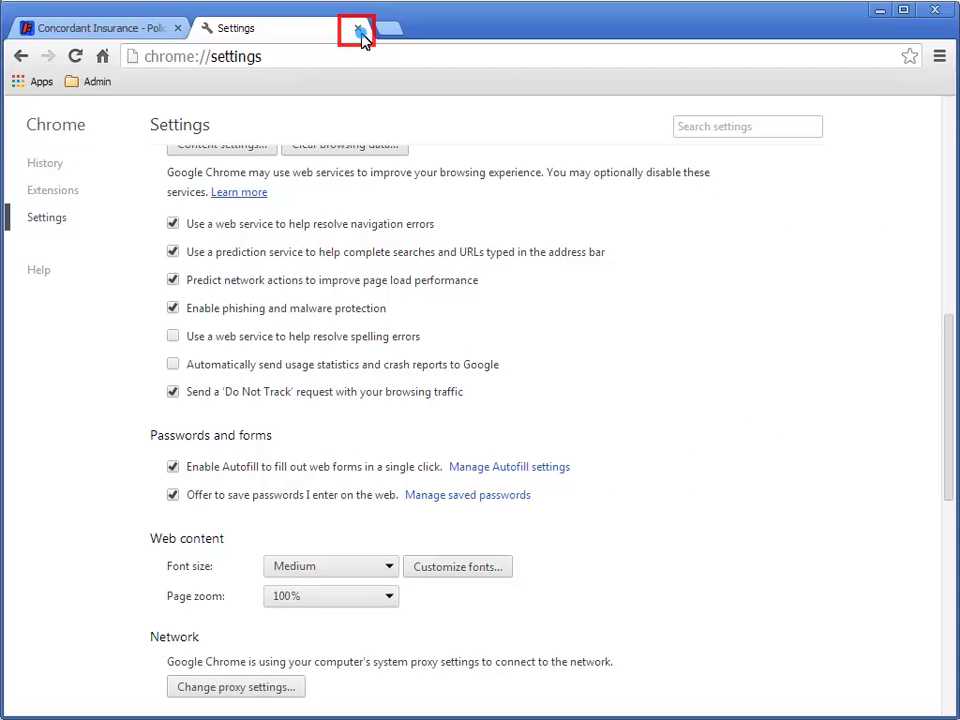
pyautogui.click(359, 32)
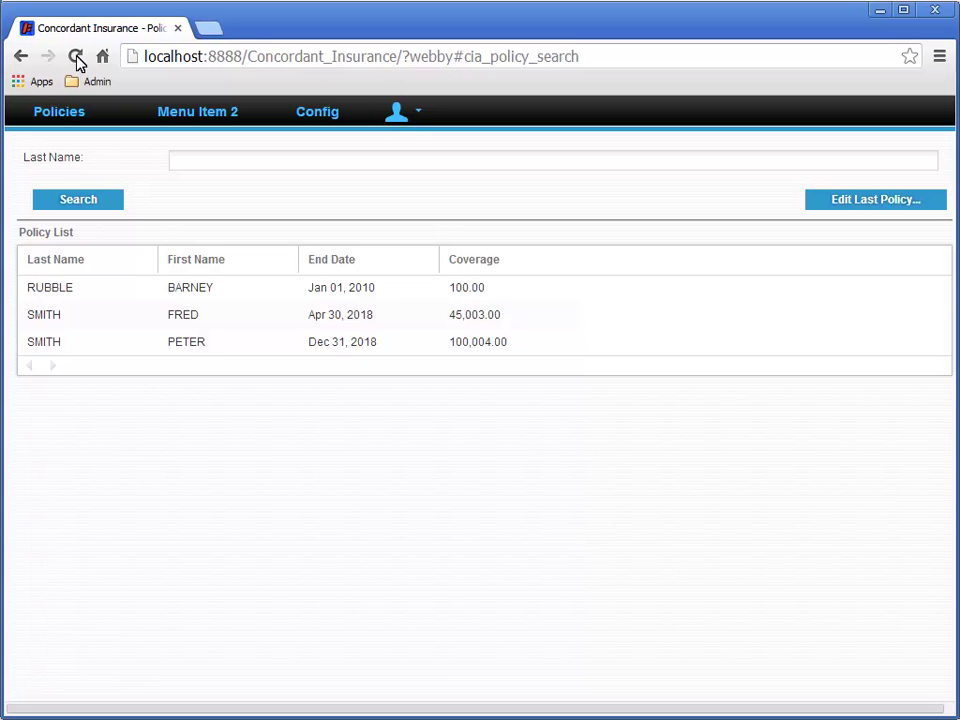
# Reload the app and sign in again with the same user name and password
pyautogui.click(75, 56)
pyautogui.click(479, 337)
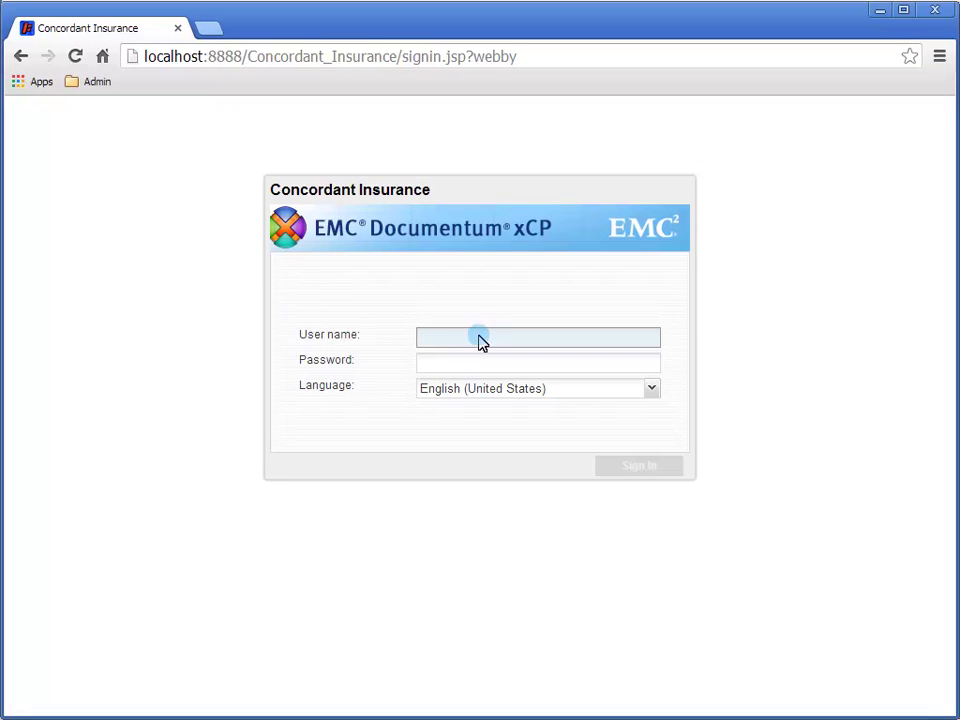
pyautogui.write('dmadmin')
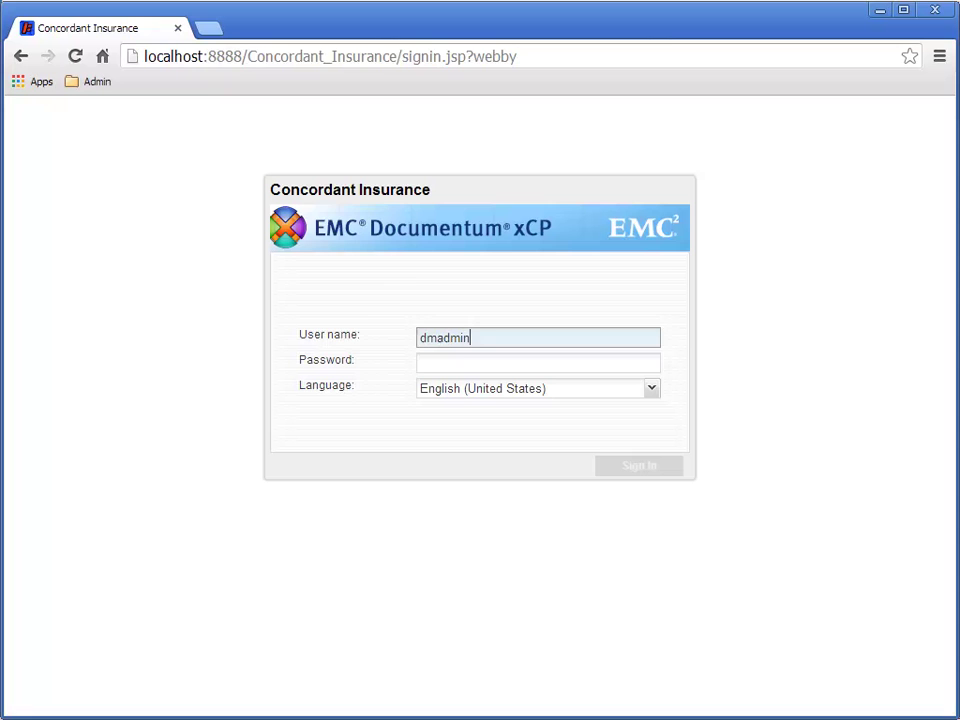
pyautogui.click(497, 363)
pyautogui.write('demo.demo')
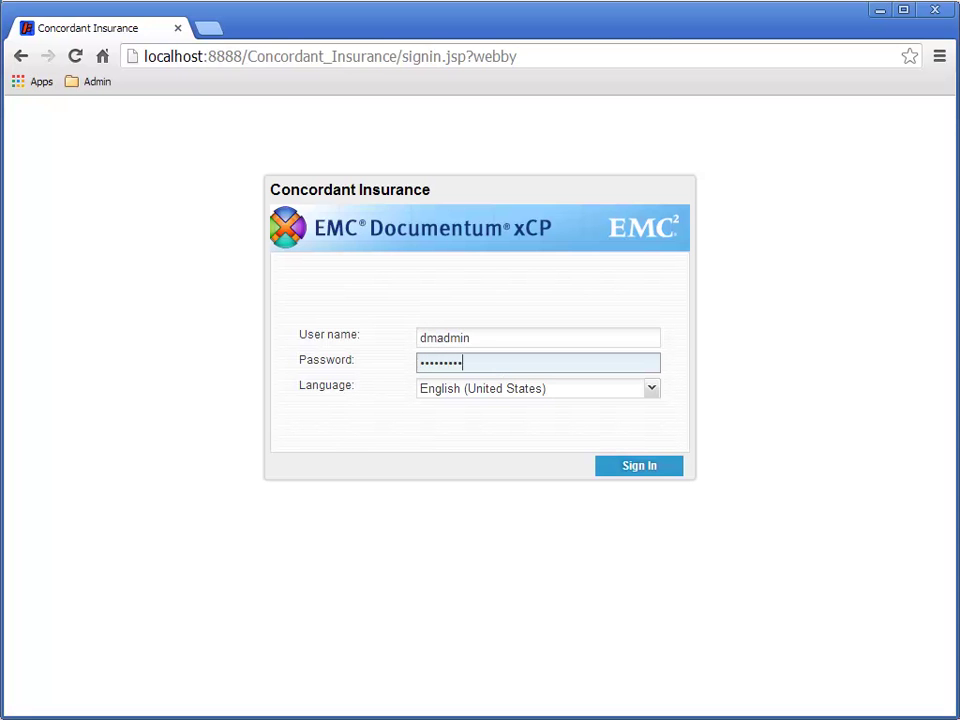
pyautogui.click(640, 466)
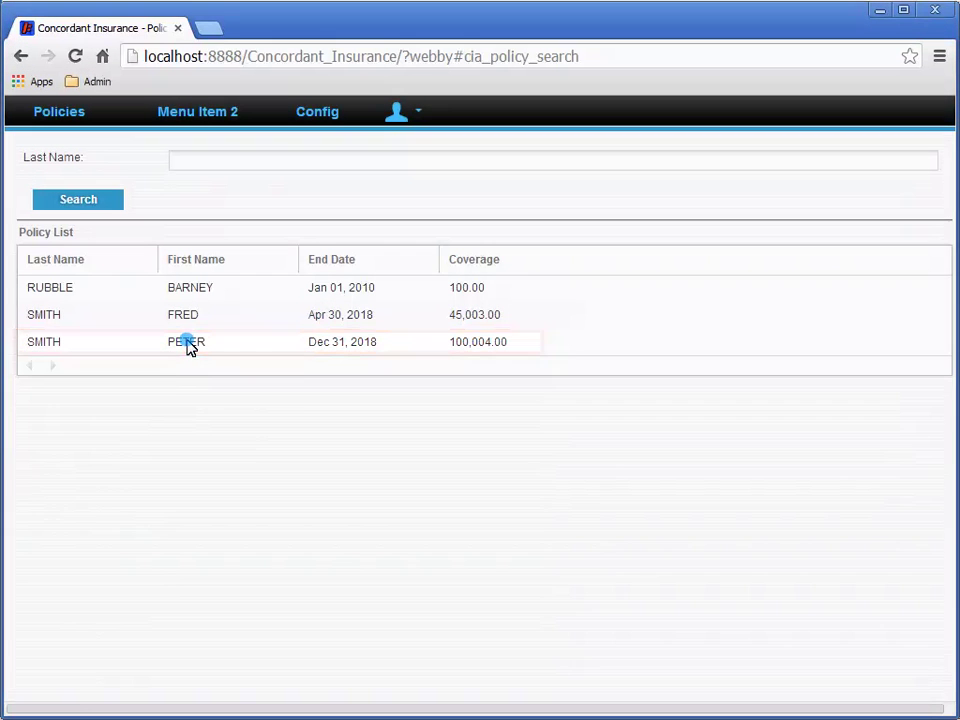
# Edit the customer's policy, change Coverage to 100005, and confirm saving the update
pyautogui.rightClick(189, 346)
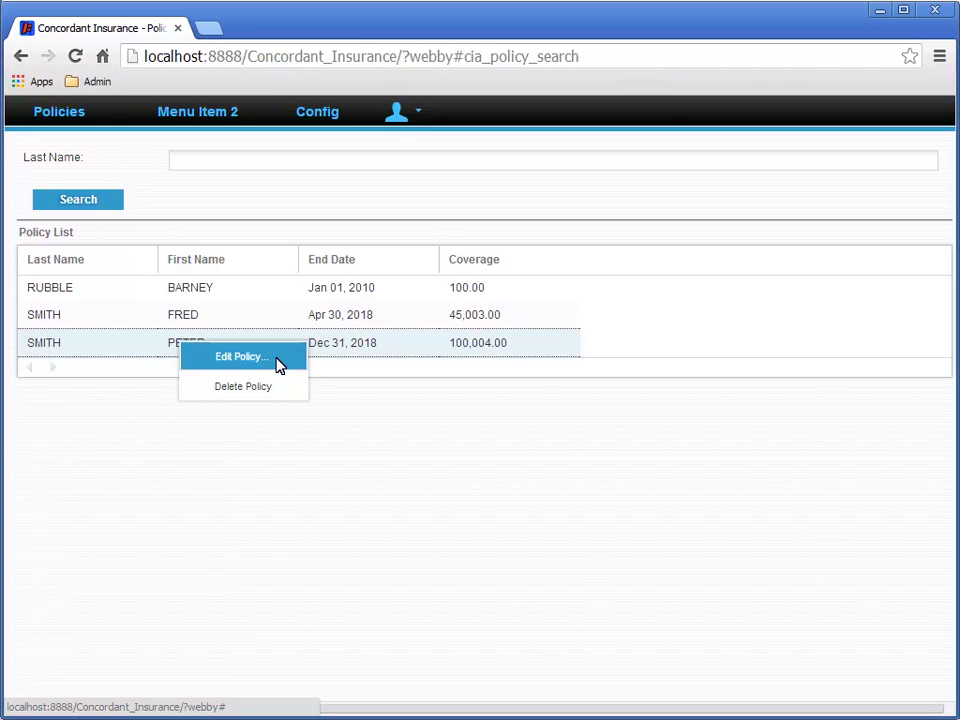
pyautogui.click(279, 364)
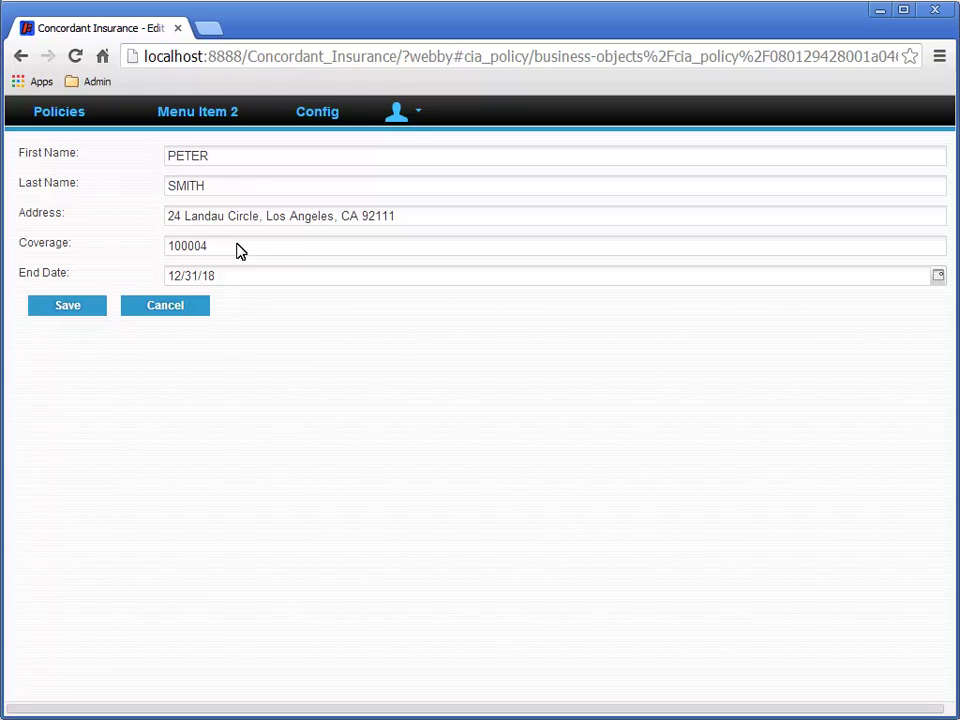
pyautogui.click(238, 249)
pyautogui.press('BackSpace')
pyautogui.write('5')
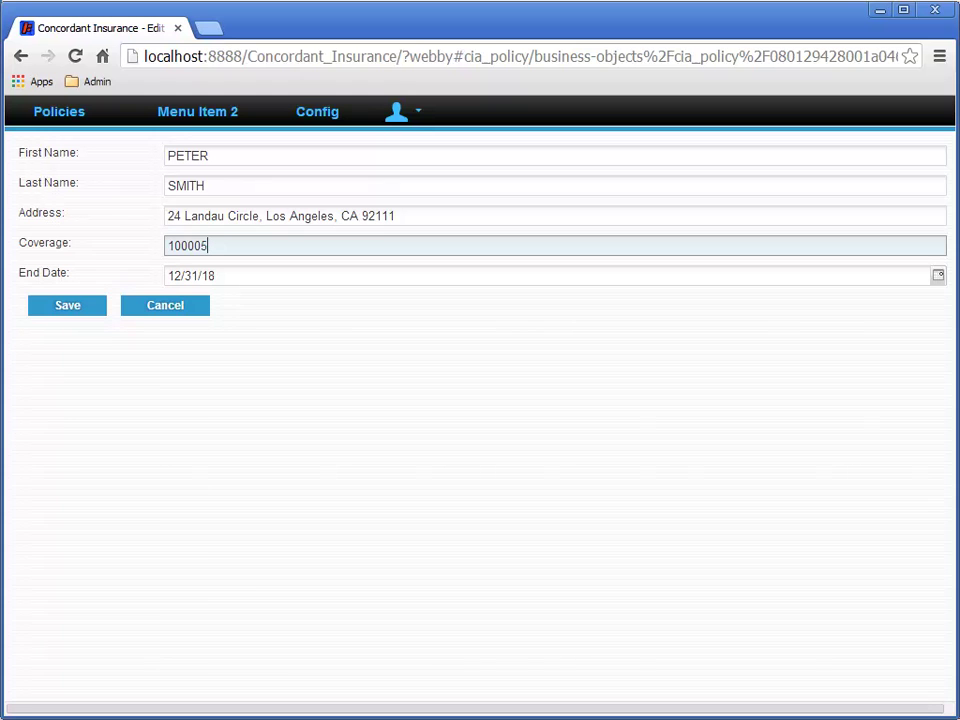
pyautogui.click(70, 306)
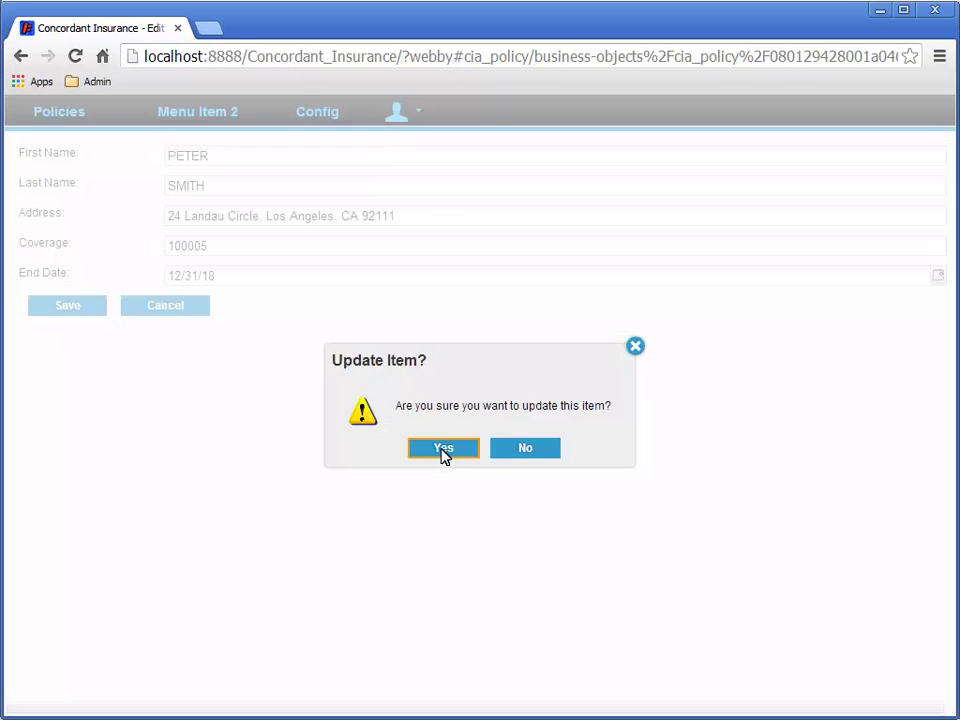
pyautogui.click(443, 449)
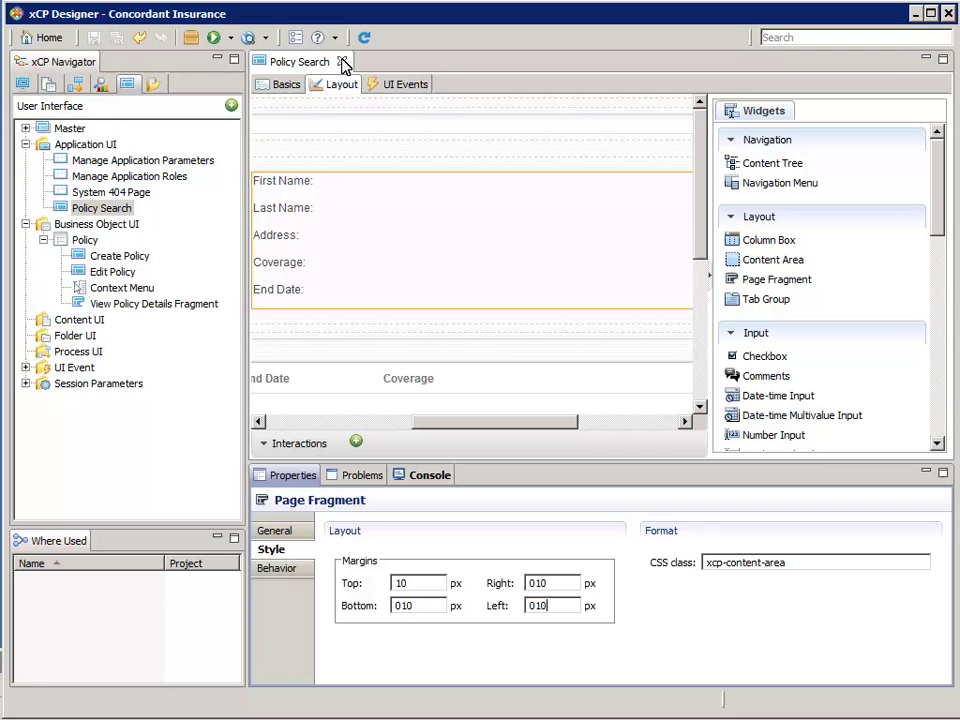
# Close the Policy Search editor tab
pyautogui.click(342, 62)
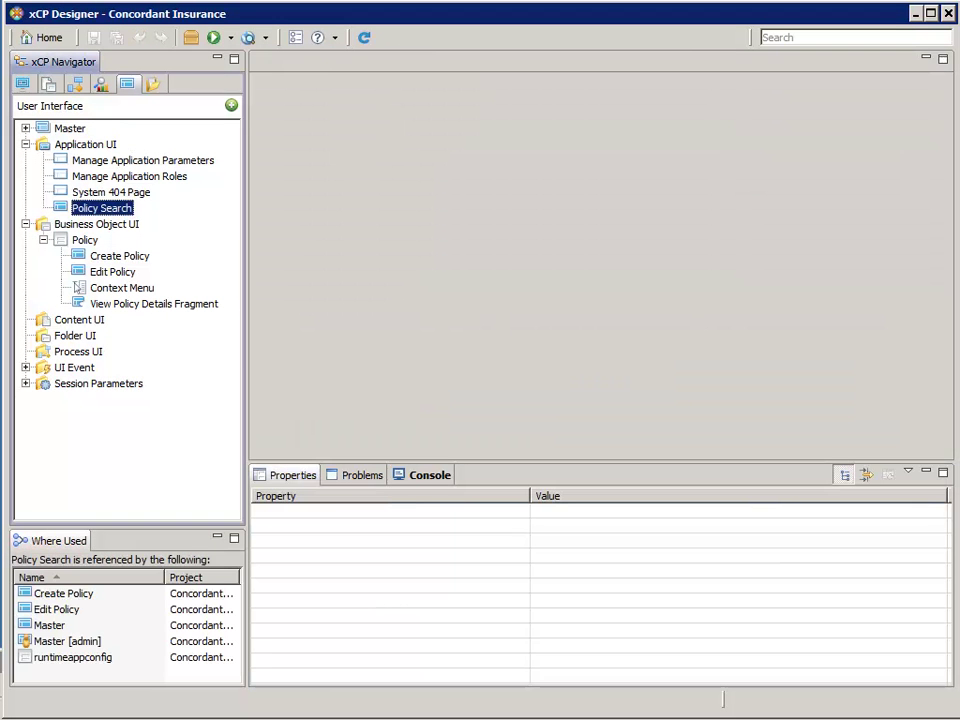